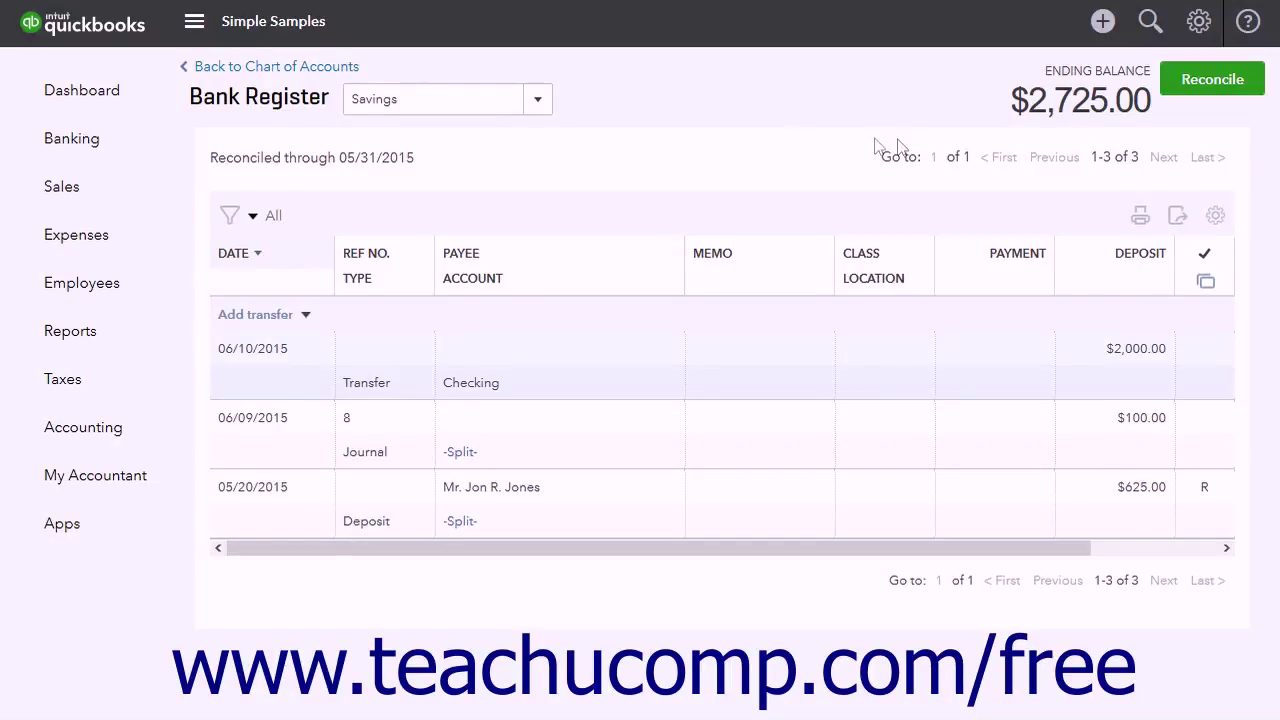
Open a blank check form from the + Create menu.
left_click(1104, 40)
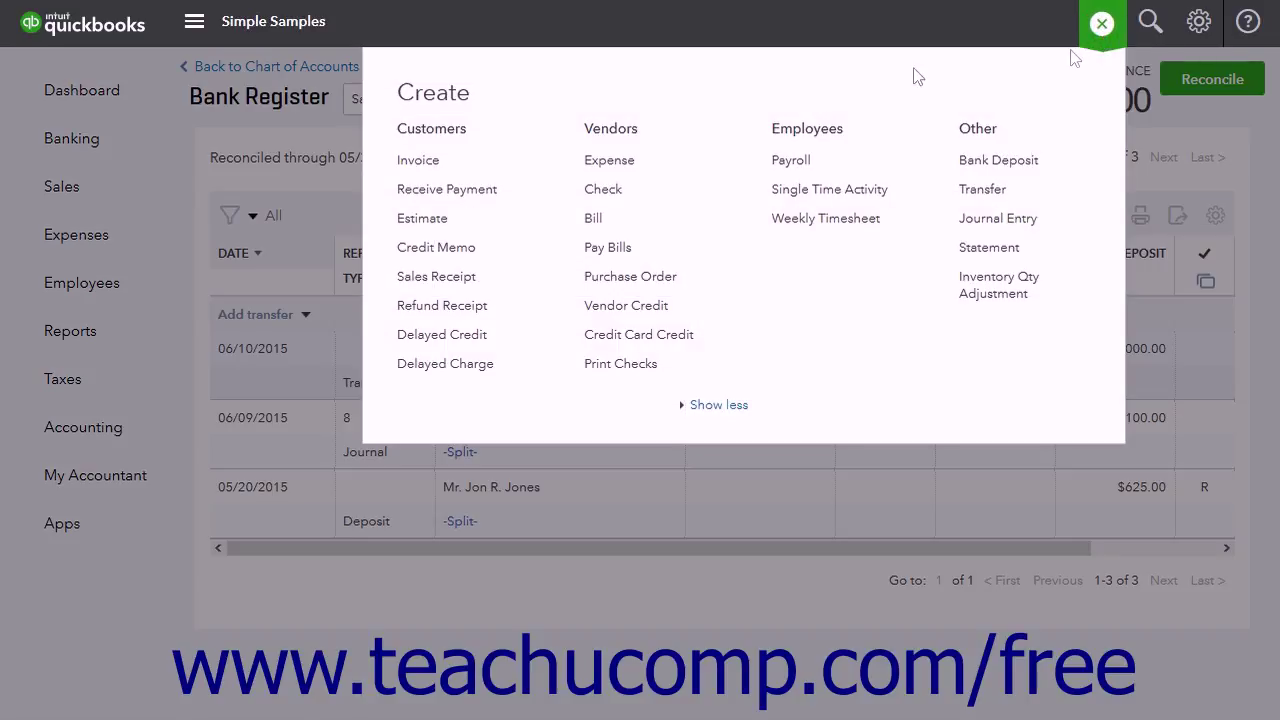
left_click(600, 200)
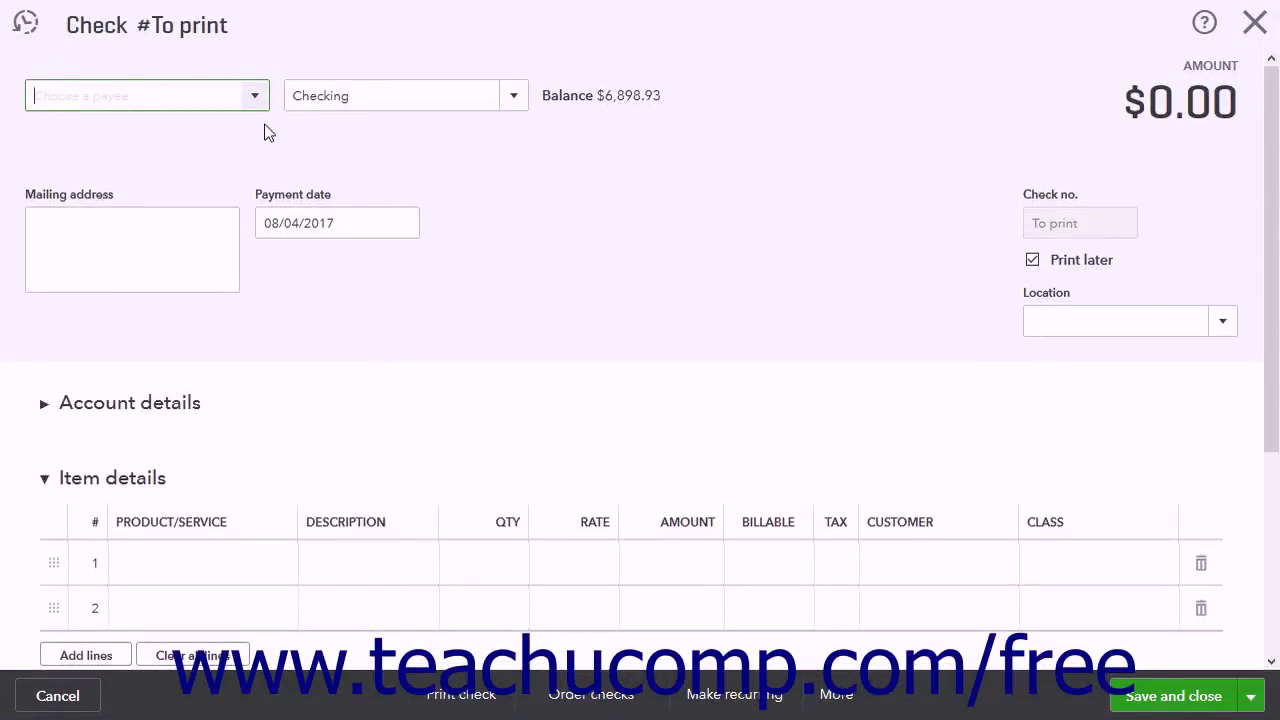
Choose Anytown Office Supply Co. as the check's payee.
left_click(258, 98)
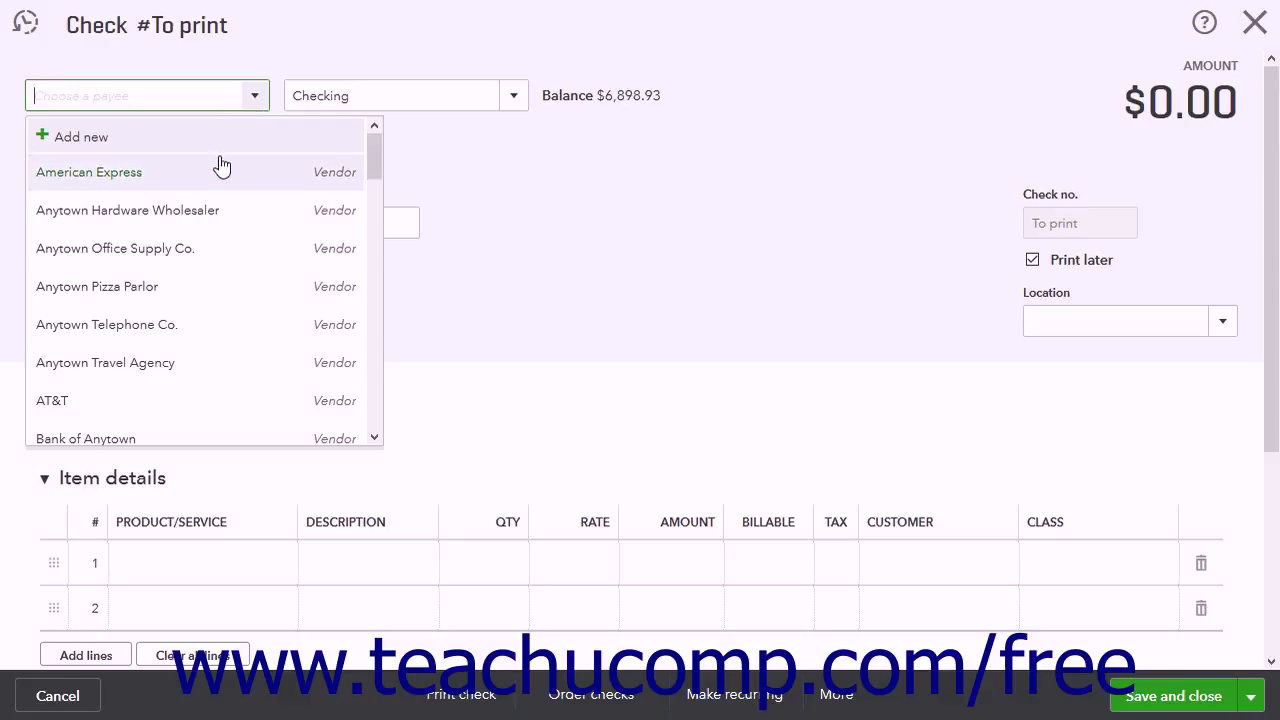
left_click(207, 247)
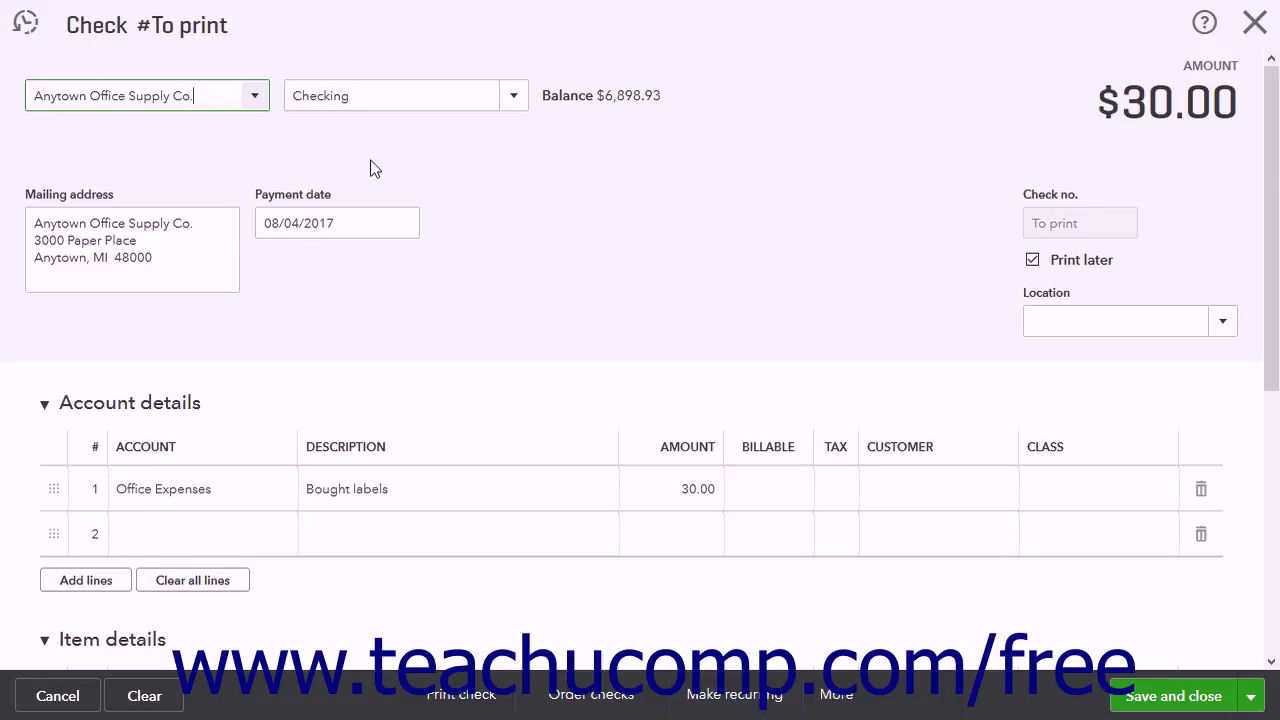
left_click(512, 98)
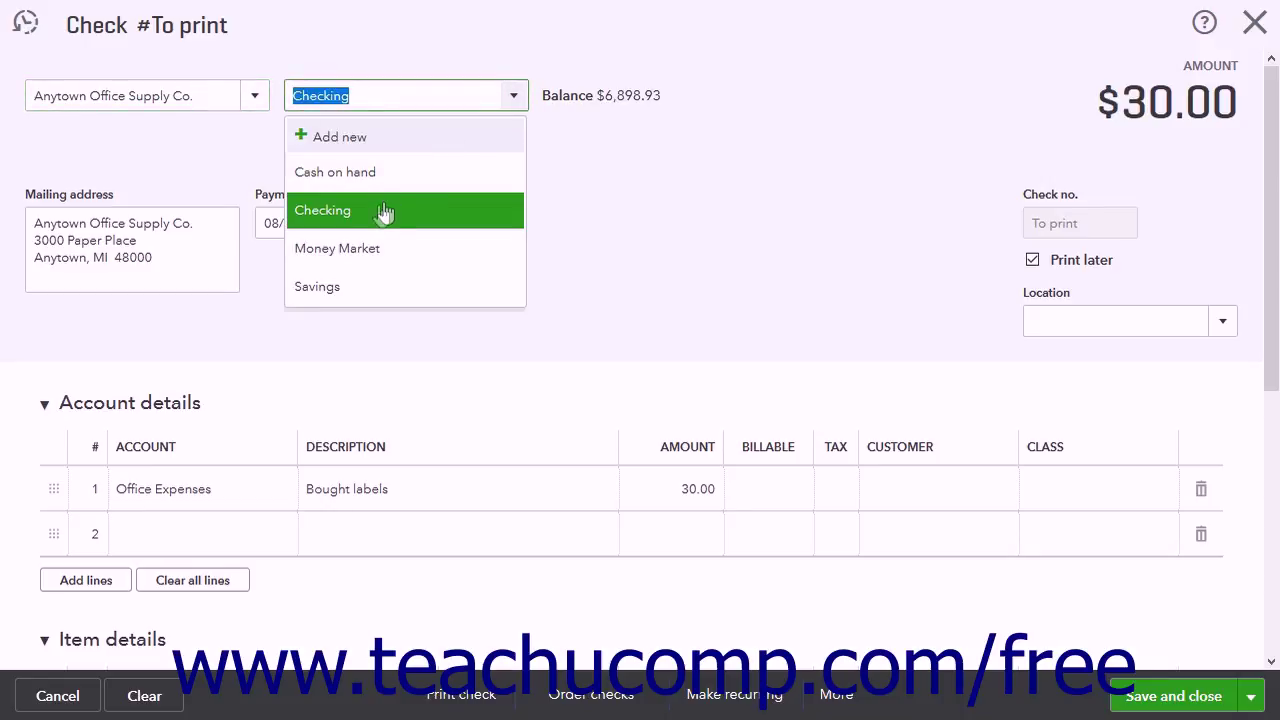
left_click(385, 212)
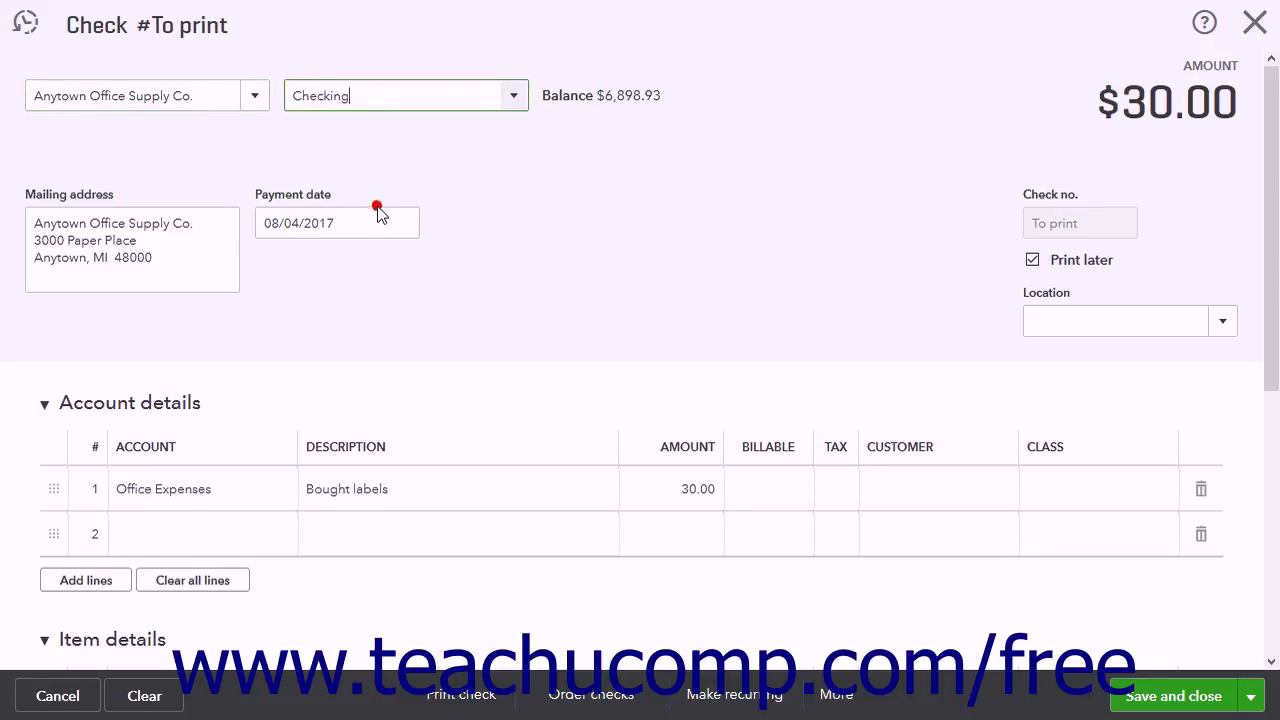
left_click(577, 114)
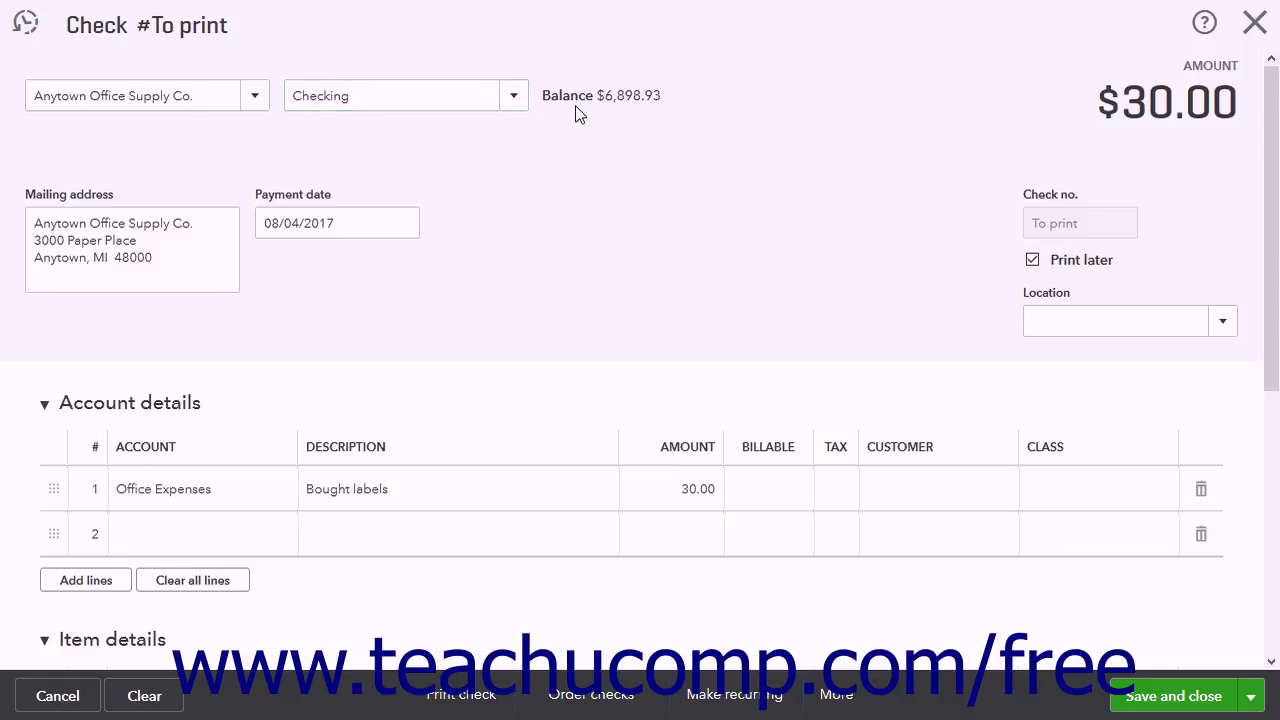
left_click(209, 234)
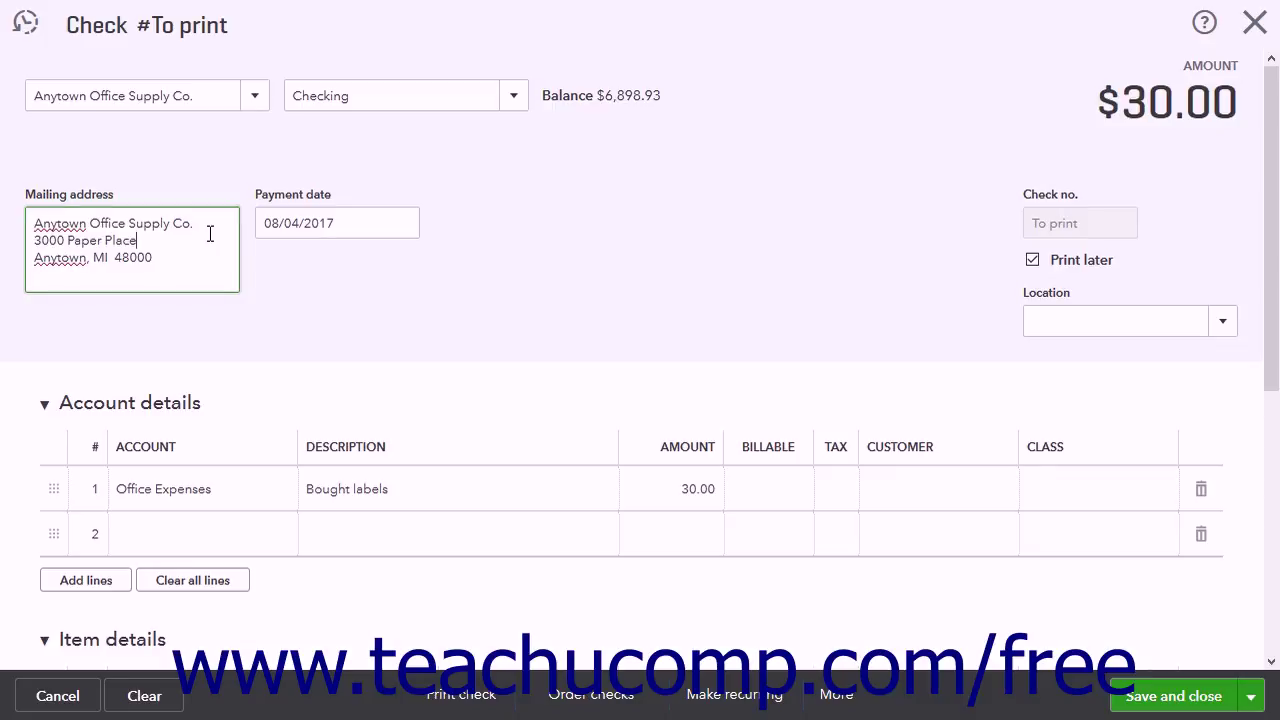
left_click(358, 227)
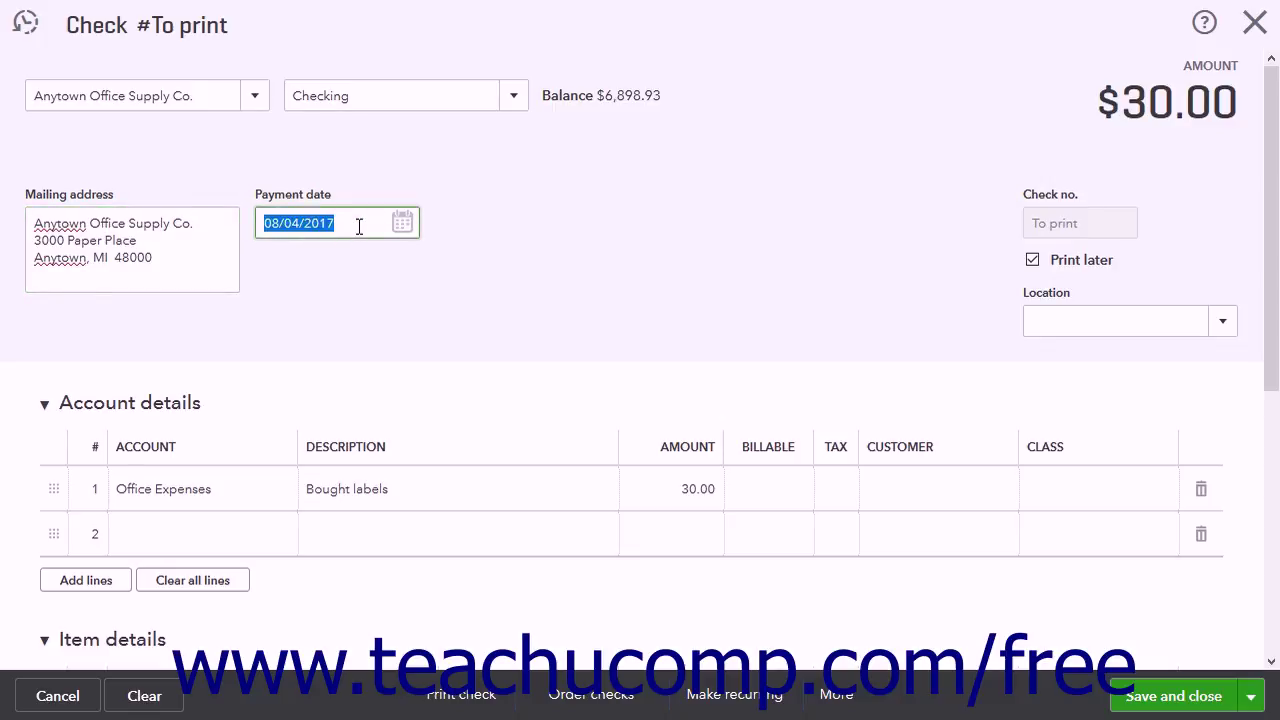
left_click(1022, 229)
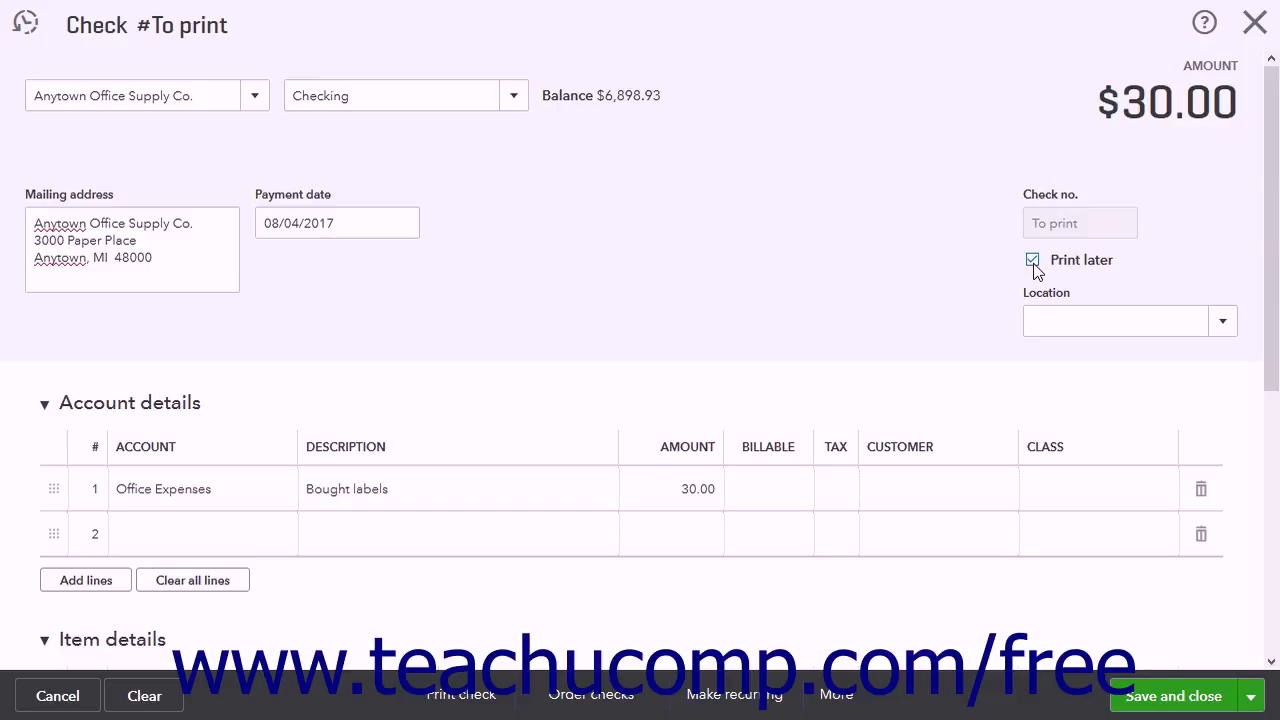
left_click(1034, 264)
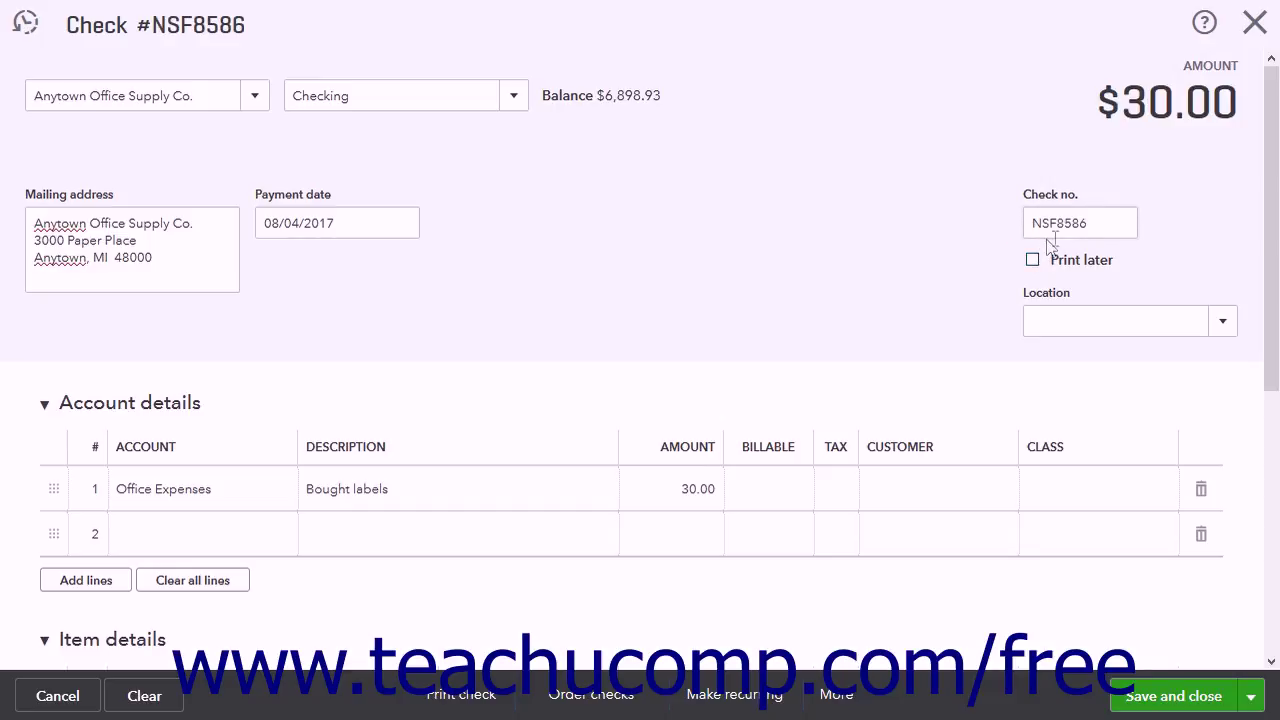
left_click(1068, 228)
left_click(1033, 262)
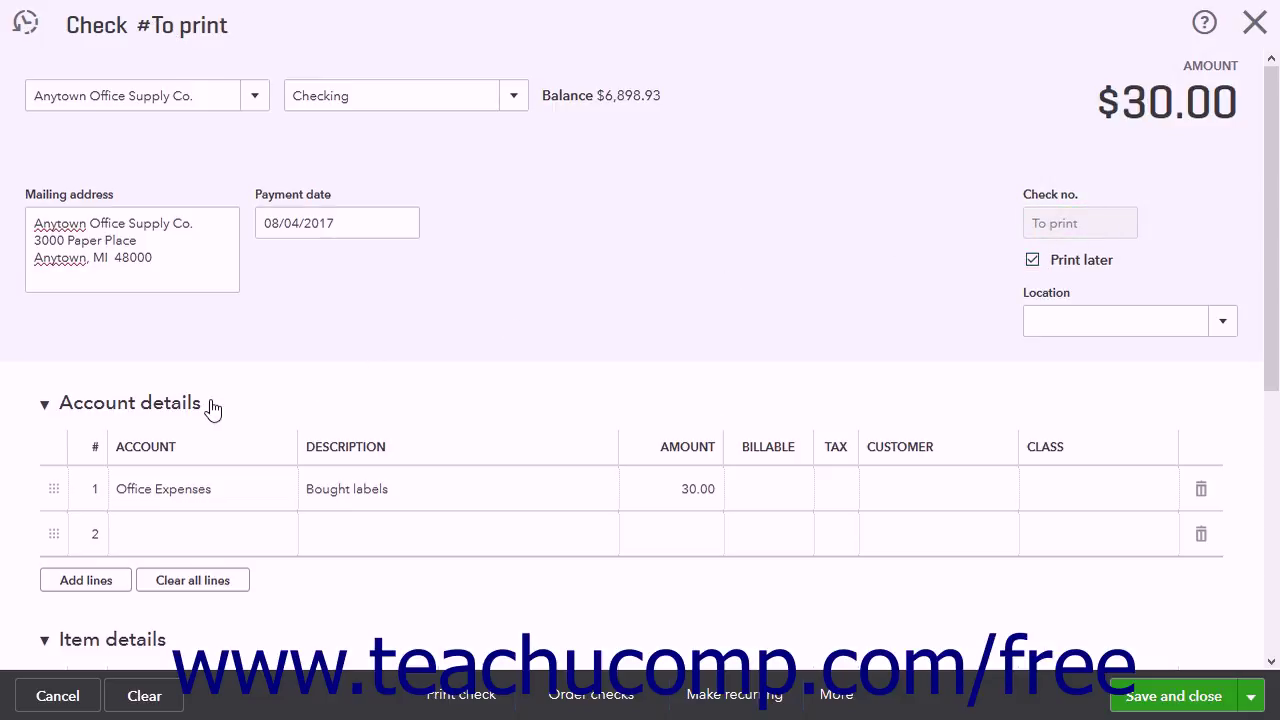
scroll(212, 405, "down", 1)
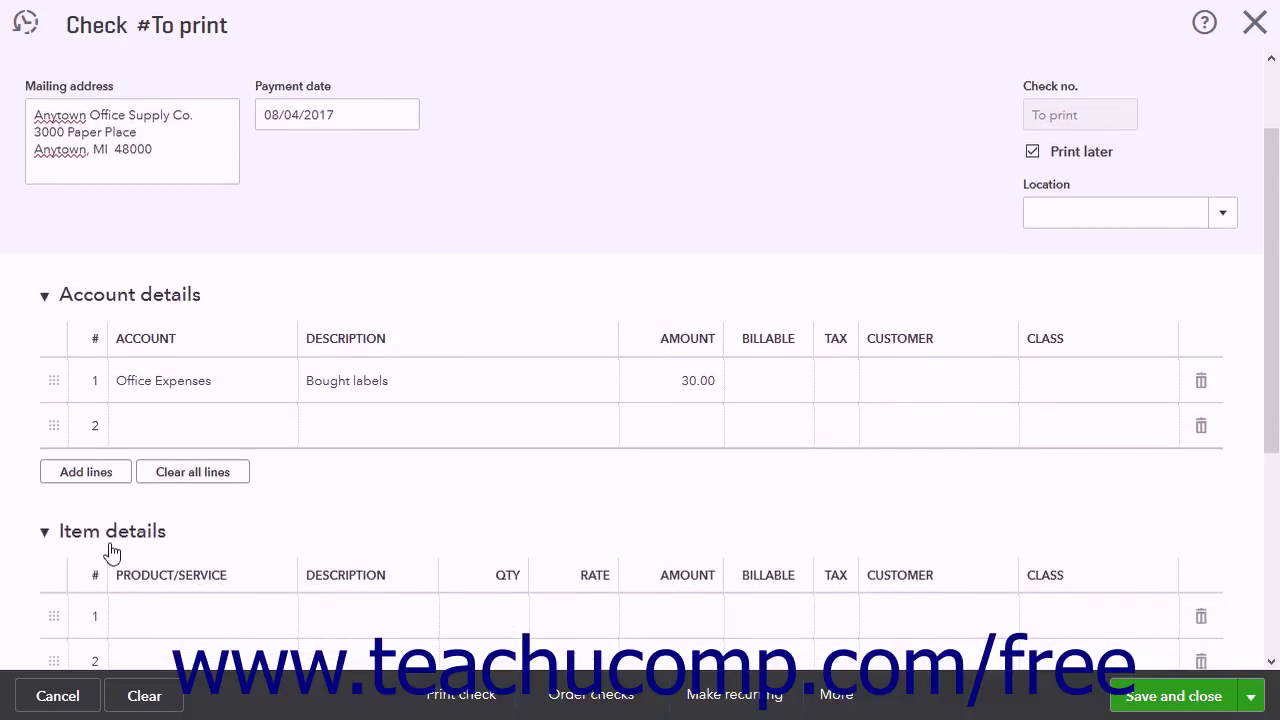
Collapse and re-expand Account details, then select the Office Expenses line for editing.
scroll(112, 553, "down", 1)
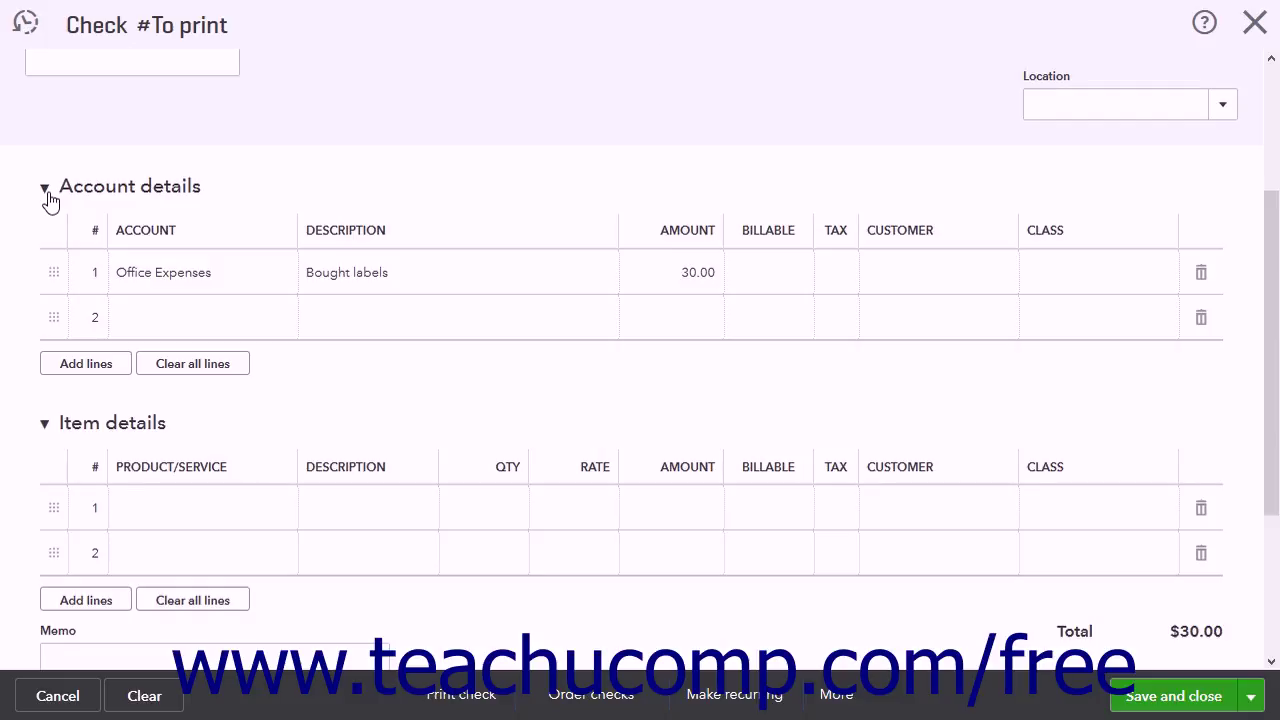
left_click(46, 190)
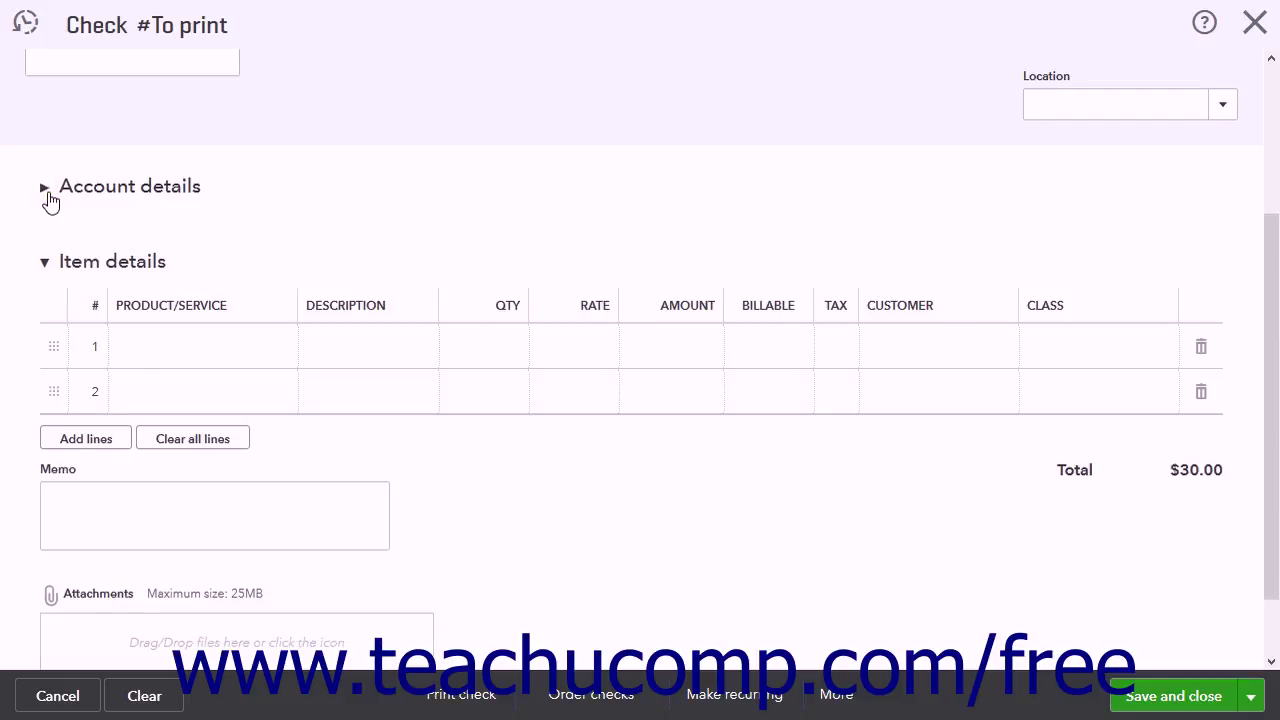
left_click(46, 190)
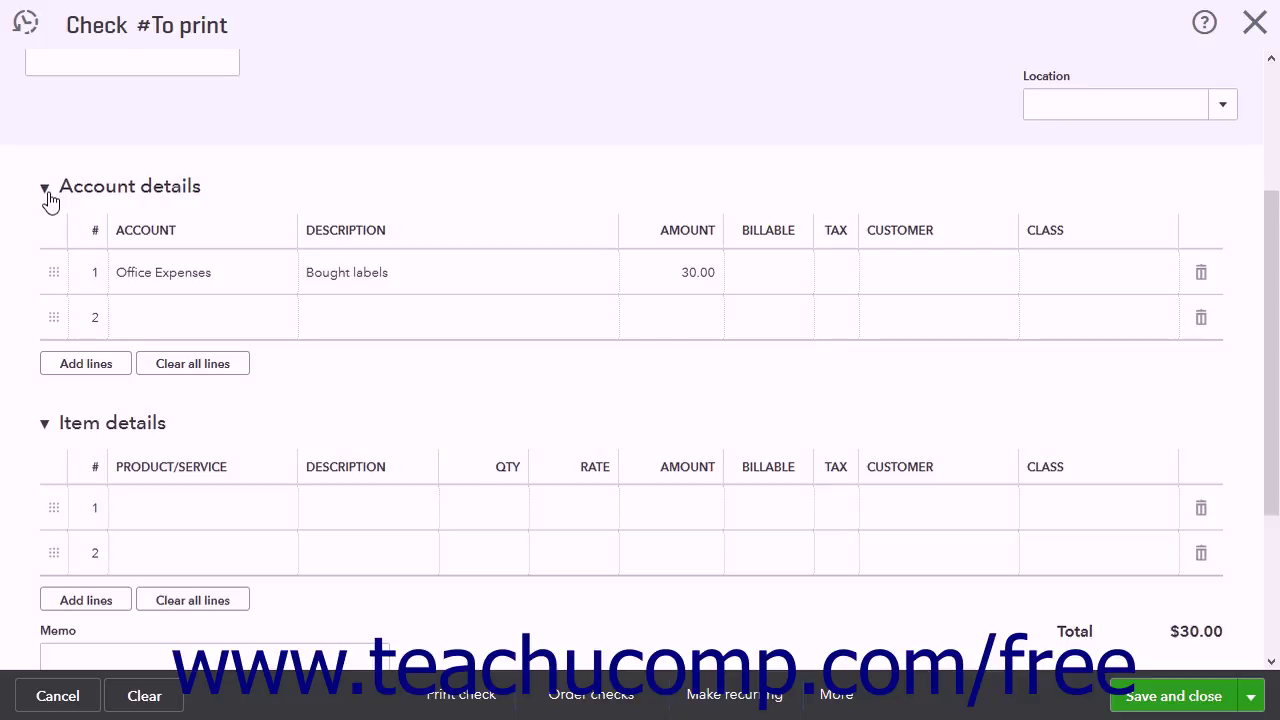
left_click(241, 284)
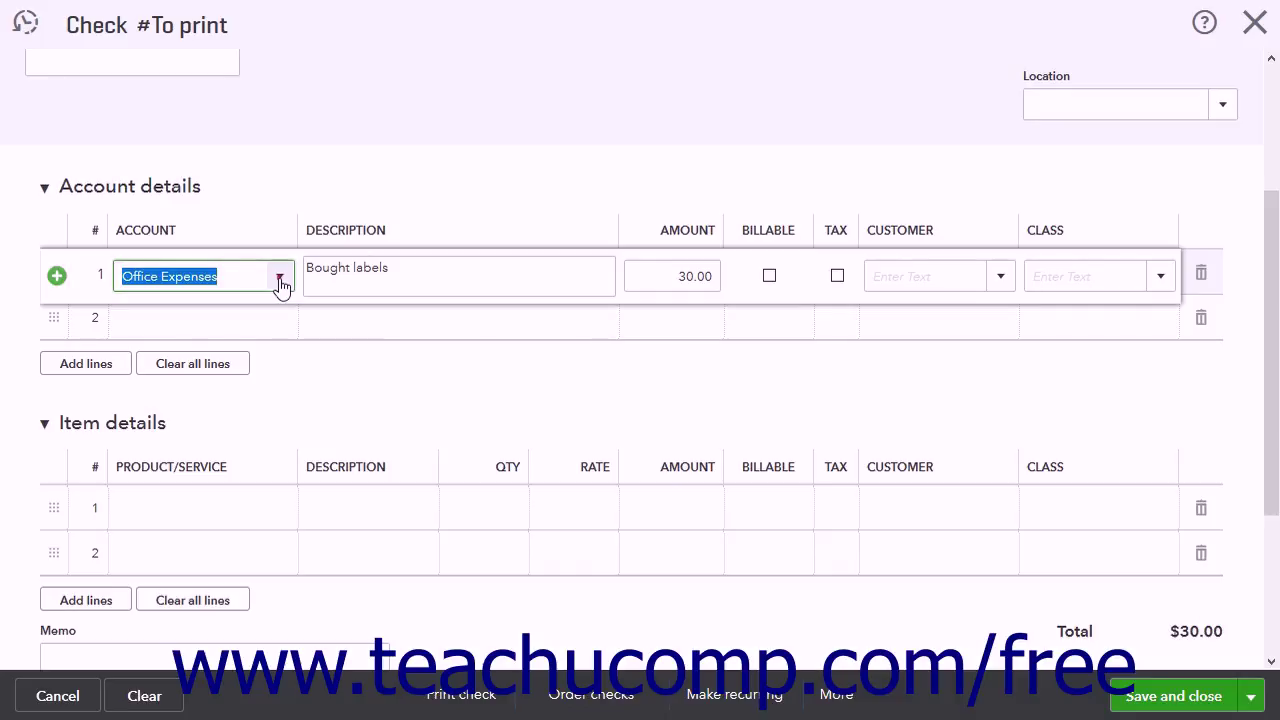
Confirm line 1 as Office Expenses for 30.00 and commit it, leaving line 2 empty.
left_click(280, 279)
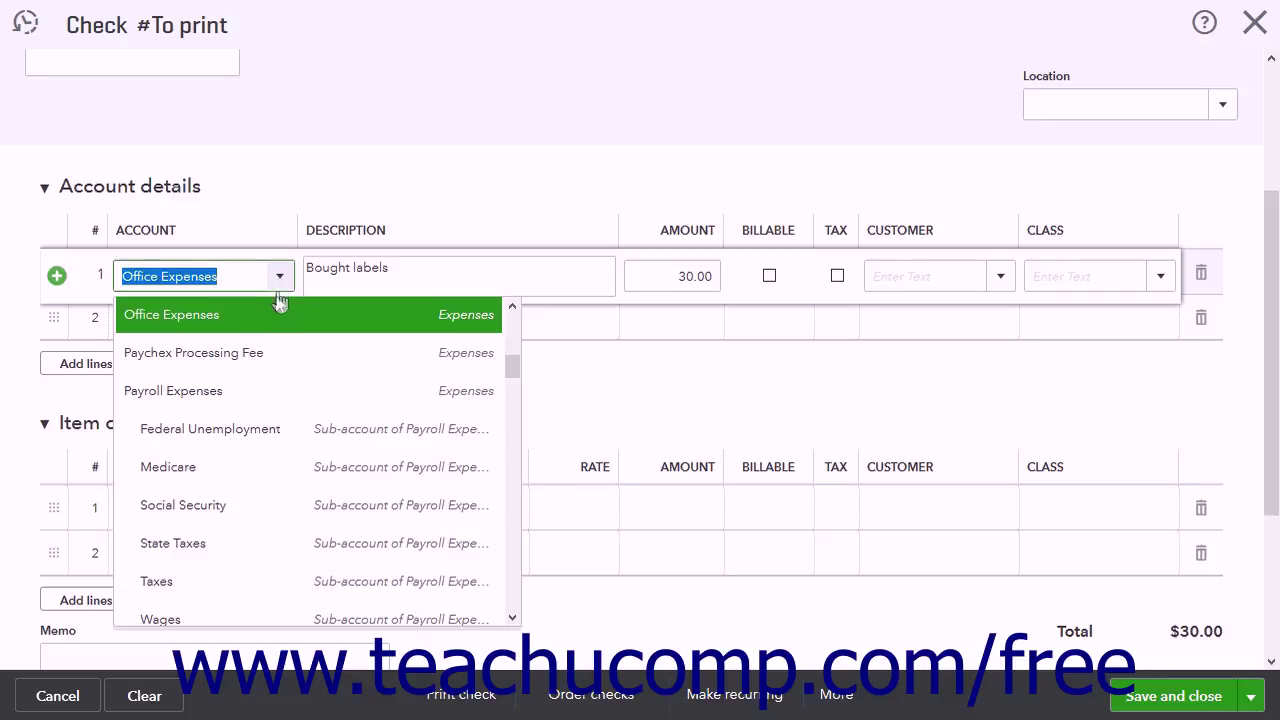
left_click(270, 310)
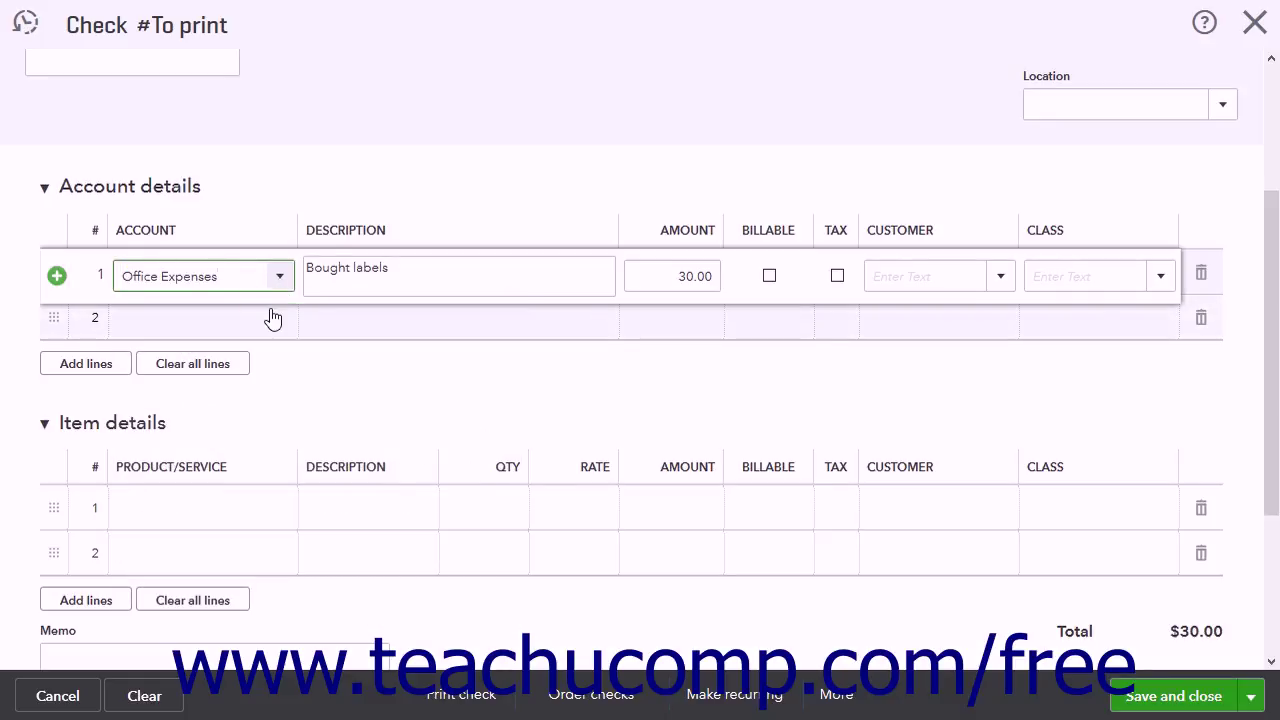
left_click(645, 280)
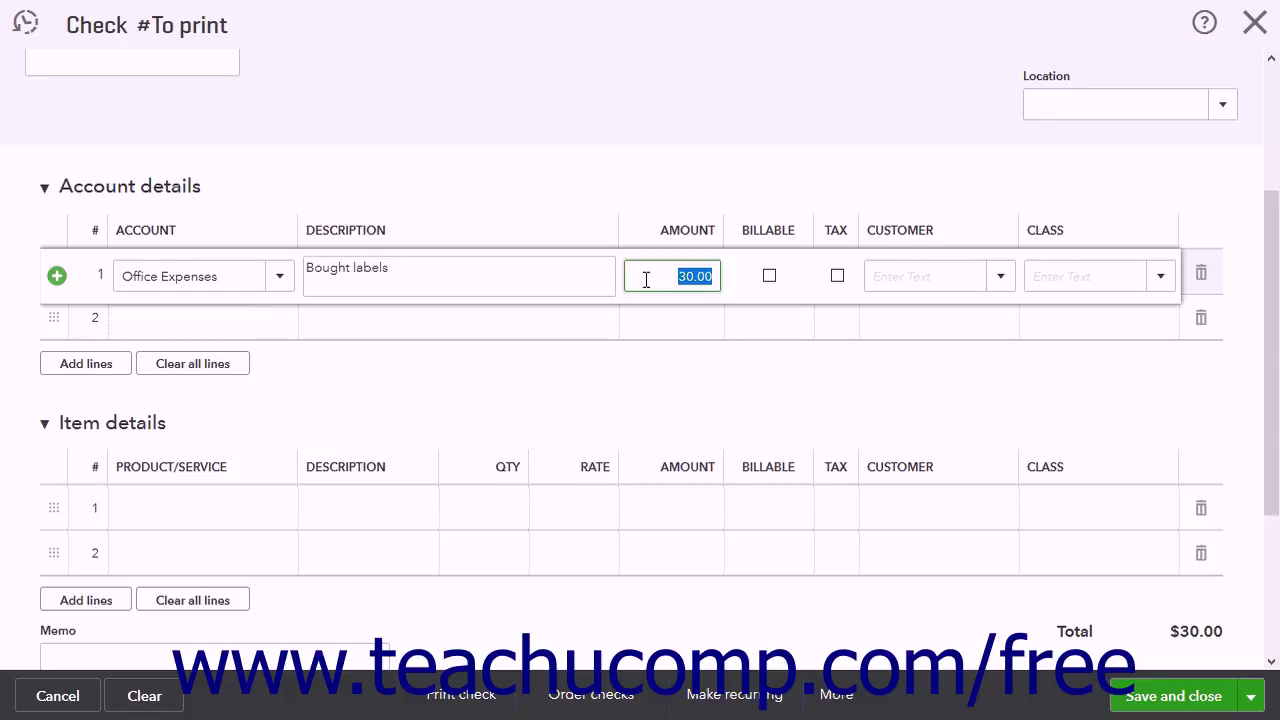
left_click(253, 322)
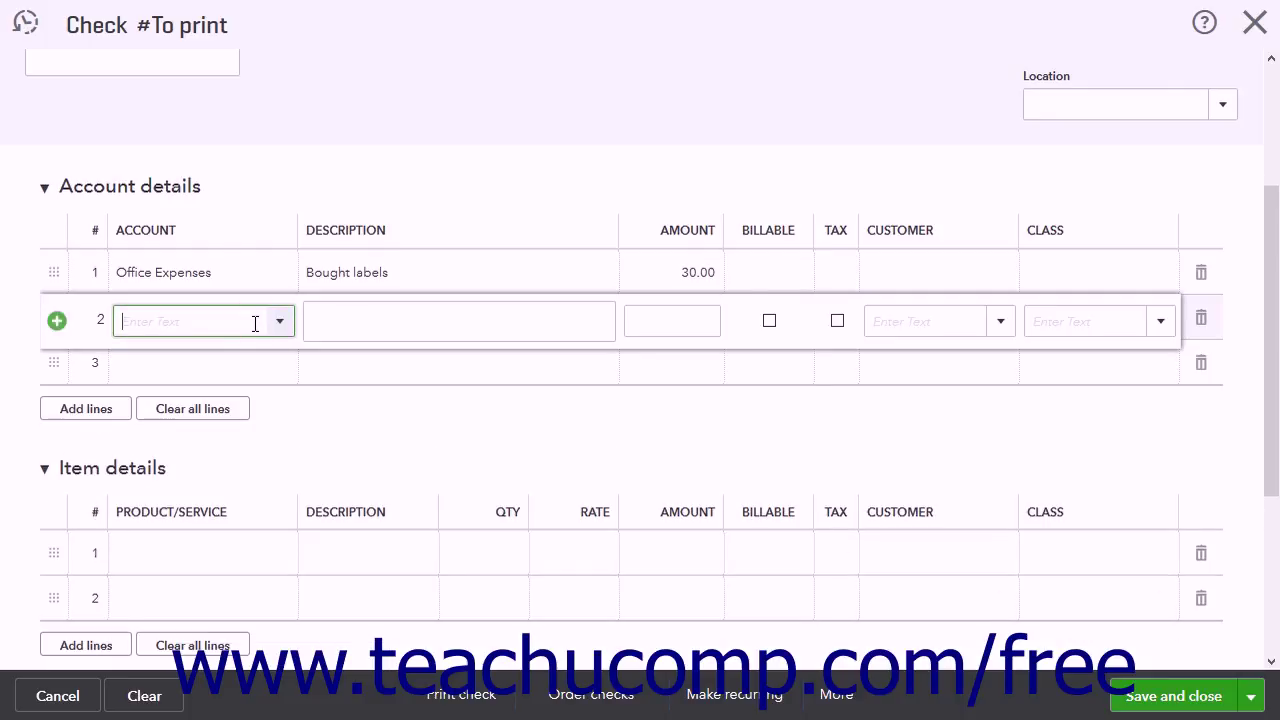
left_click(1203, 325)
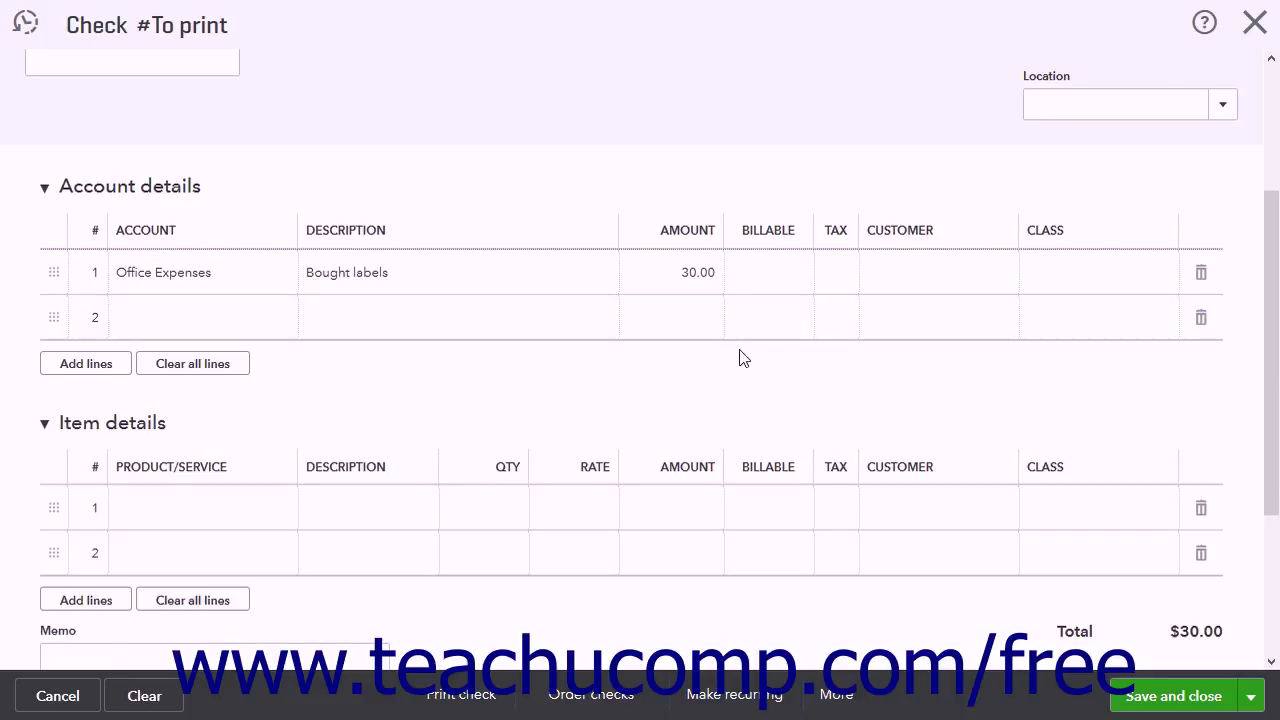
scroll(740, 357, "down", 1)
scroll(740, 357, "down", 1)
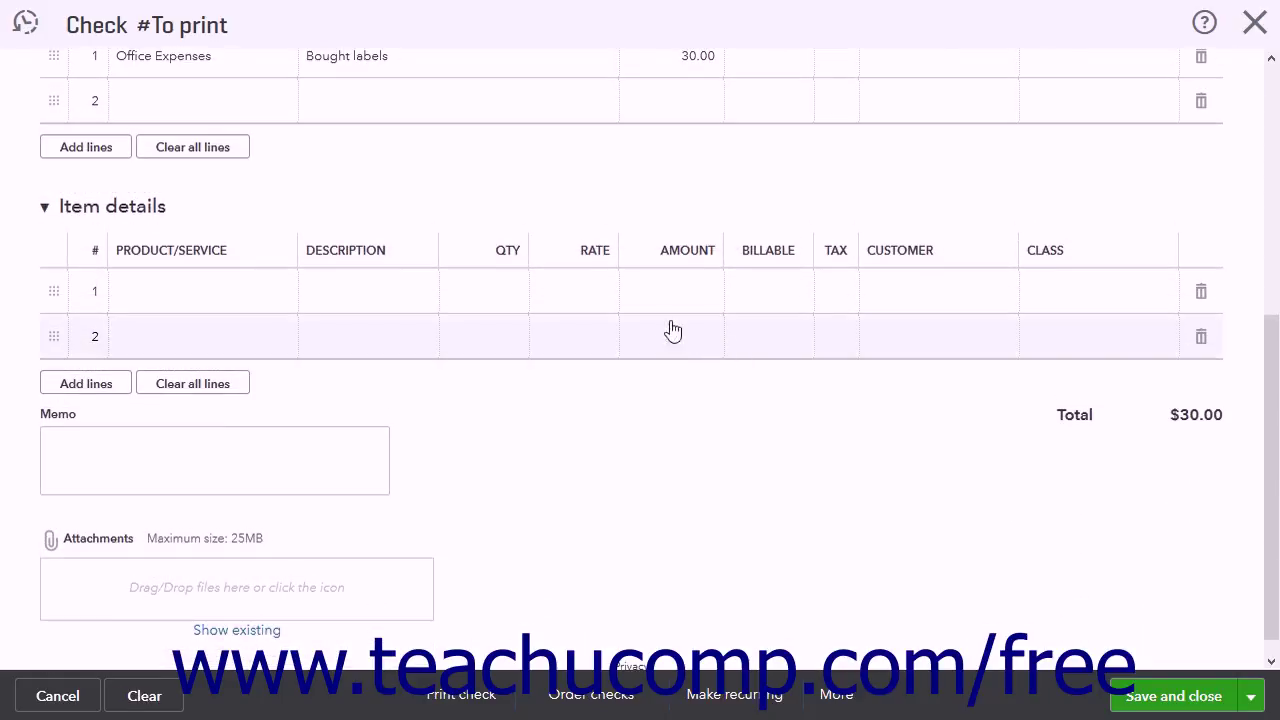
left_click(158, 212)
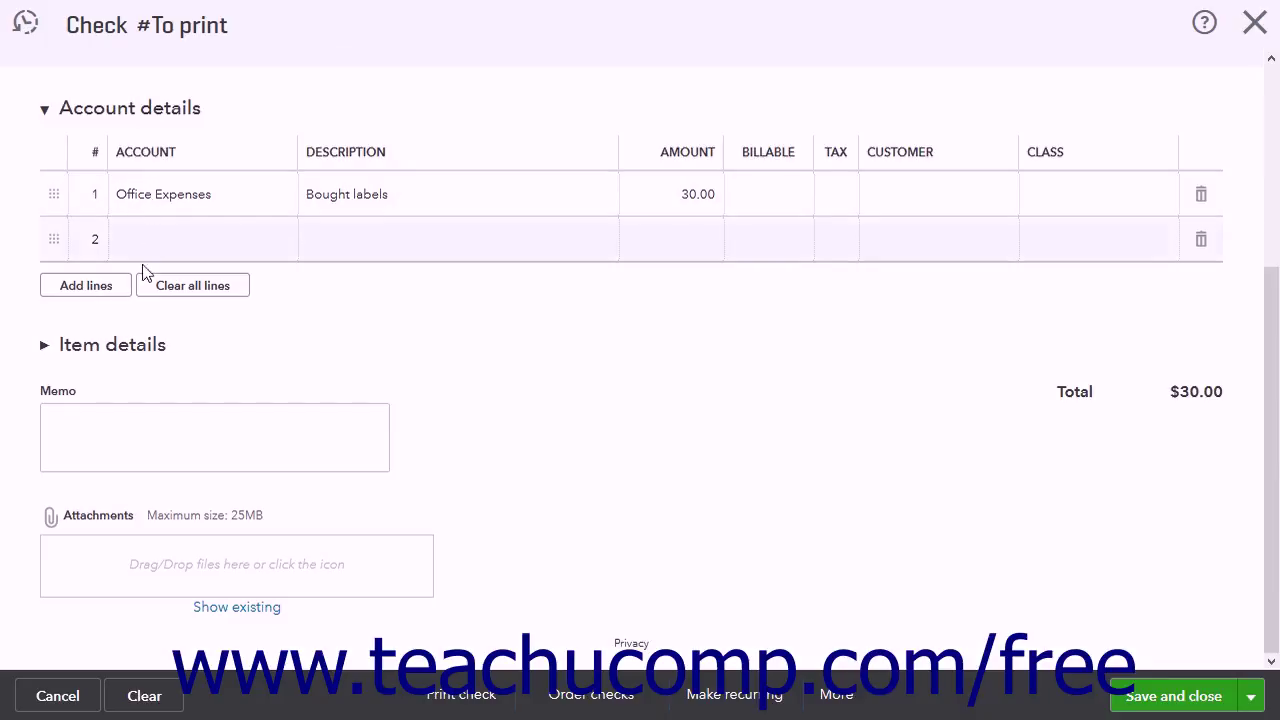
left_click(132, 352)
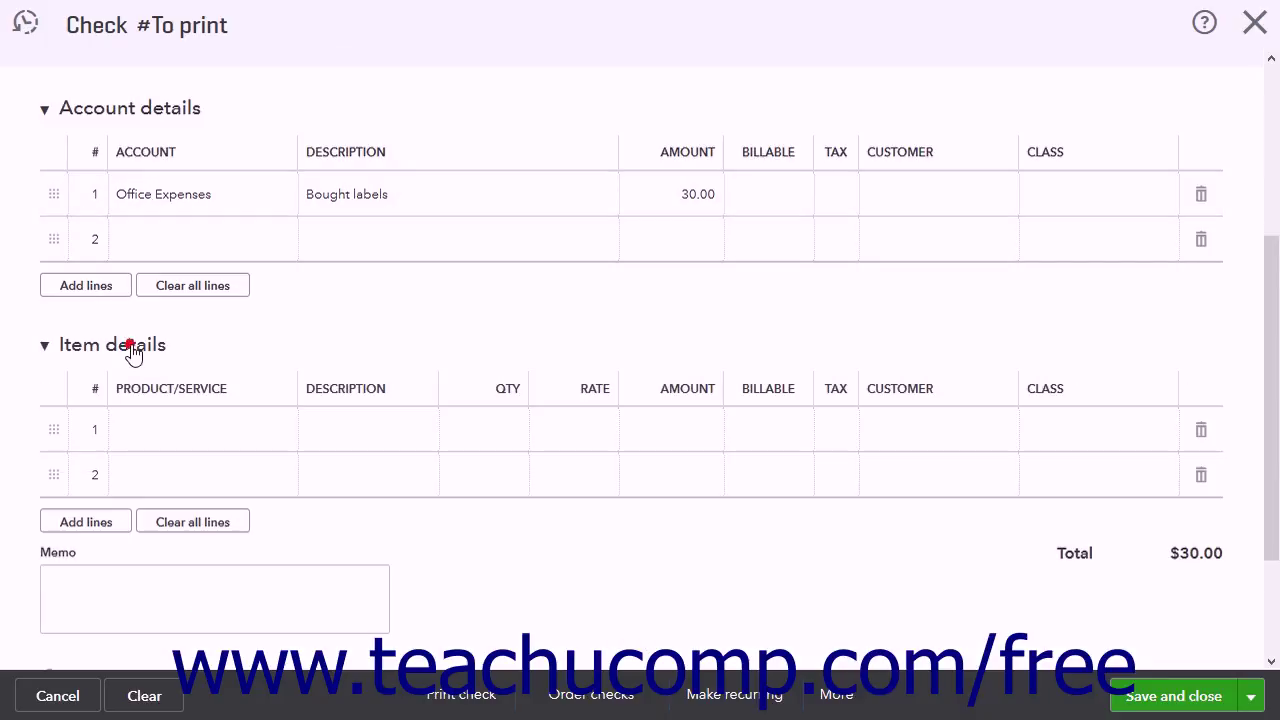
left_click(226, 436)
left_click(282, 436)
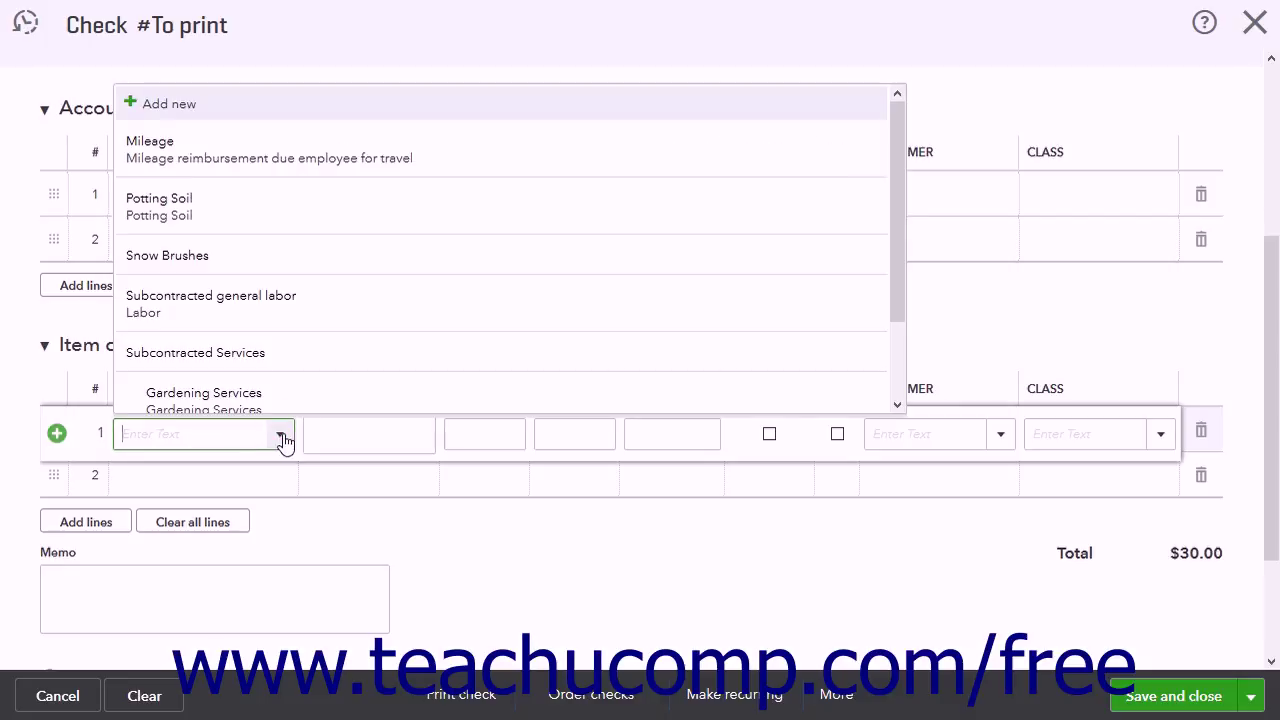
left_click(282, 437)
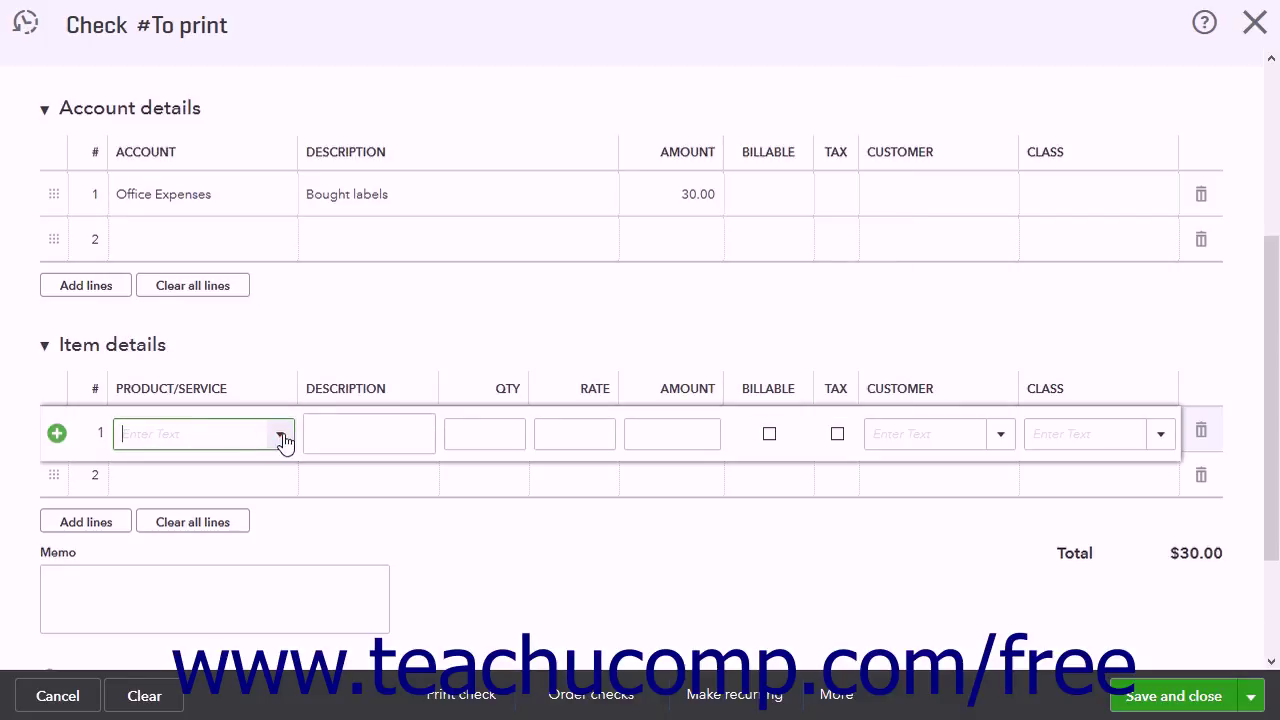
left_click(497, 429)
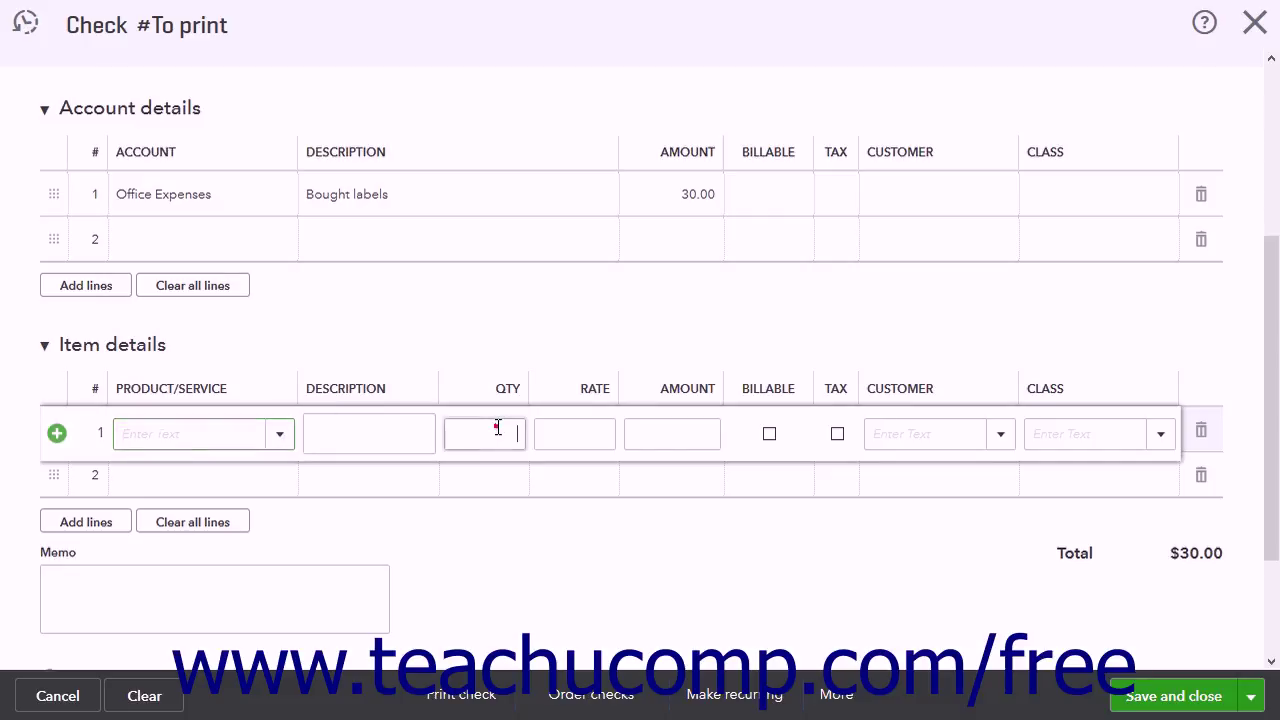
left_click(582, 427)
left_click(686, 427)
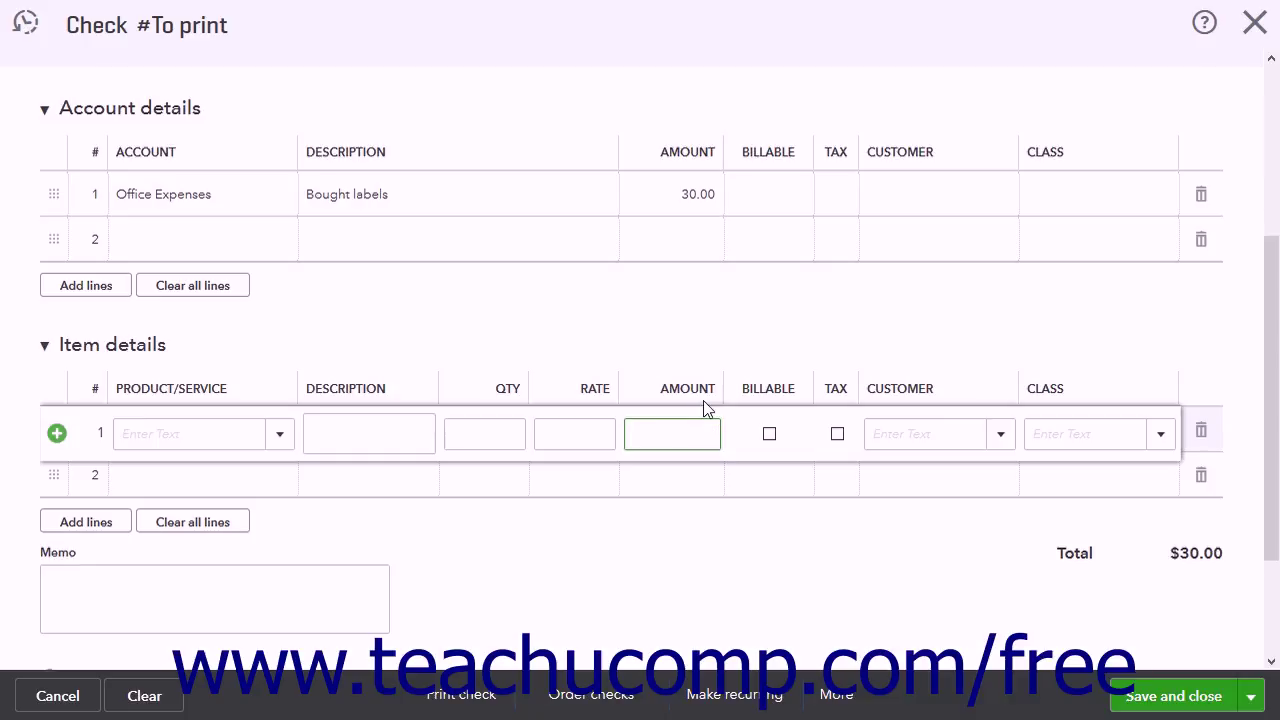
scroll(703, 408, "down", 2)
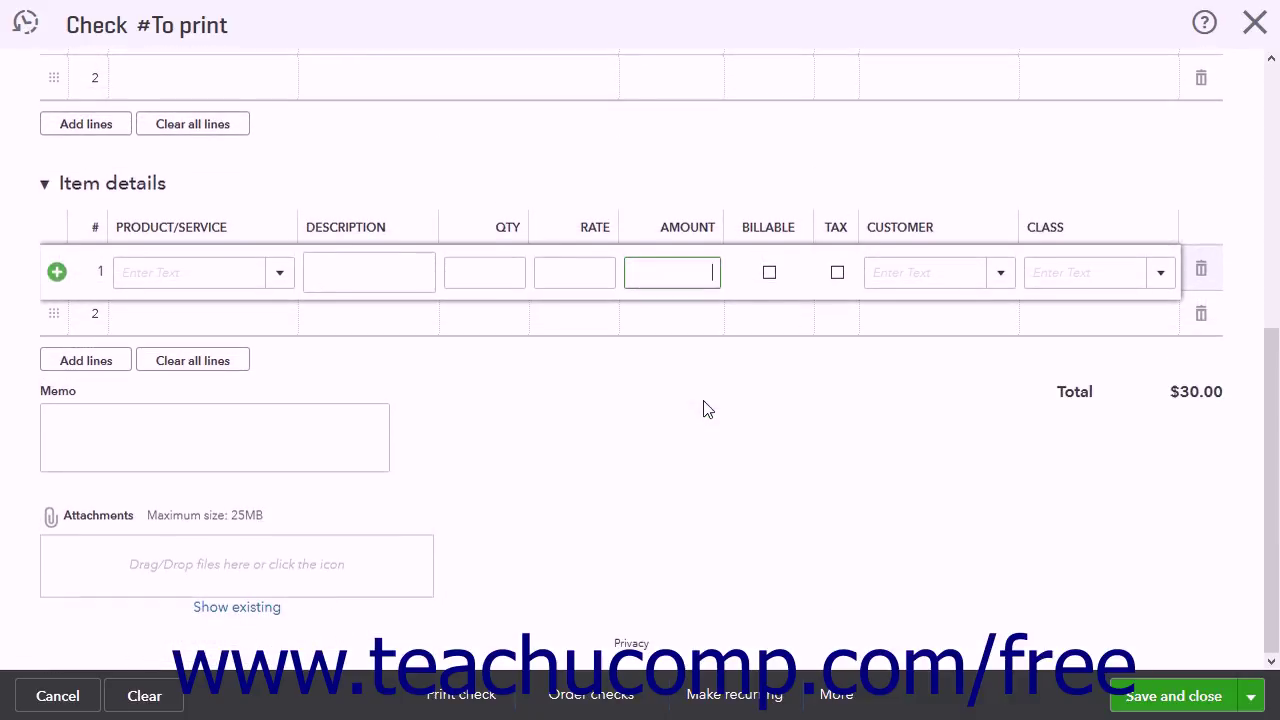
left_click(145, 436)
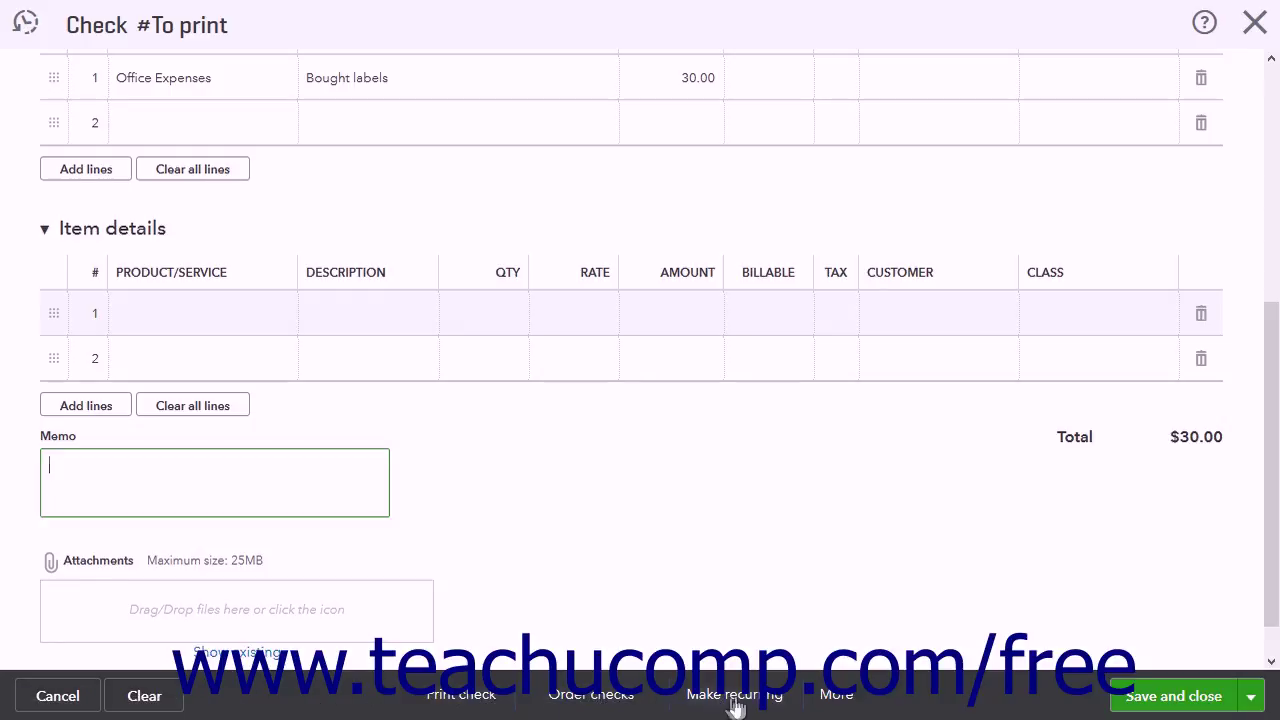
left_click(1250, 699)
left_click(1251, 698)
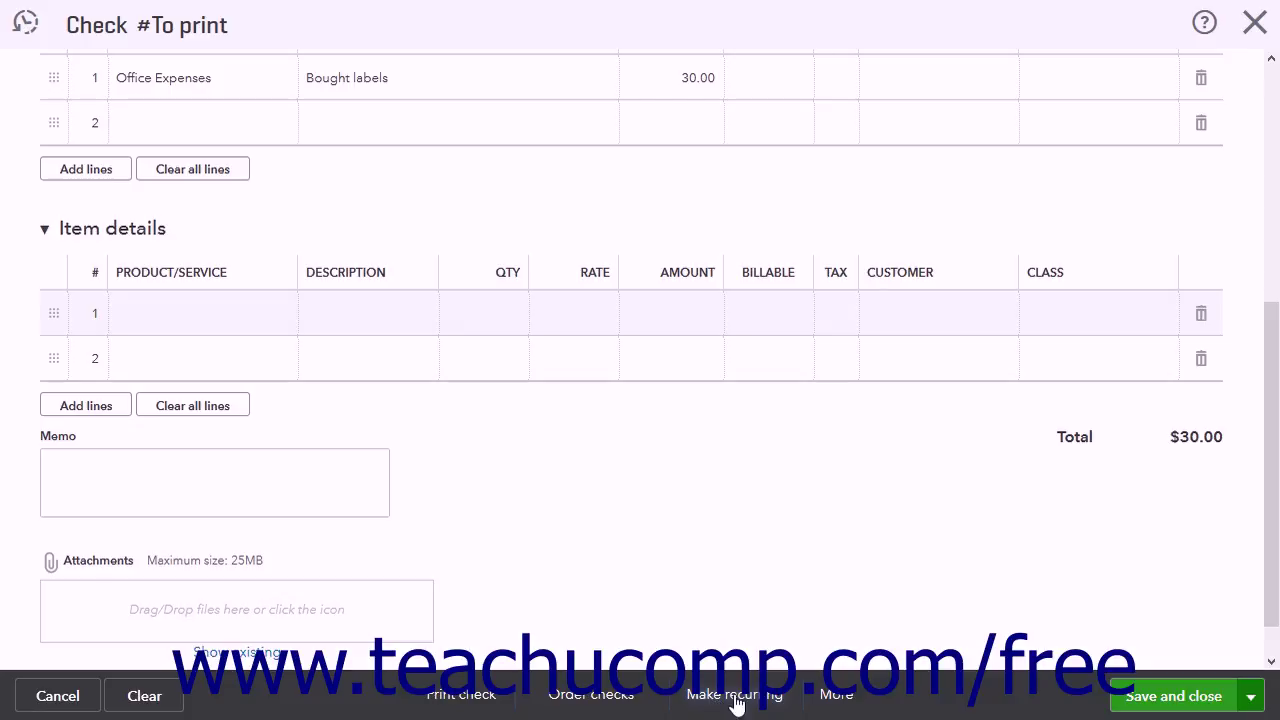
Check the More and save options, then save and close the $30.00 check.
left_click(837, 700)
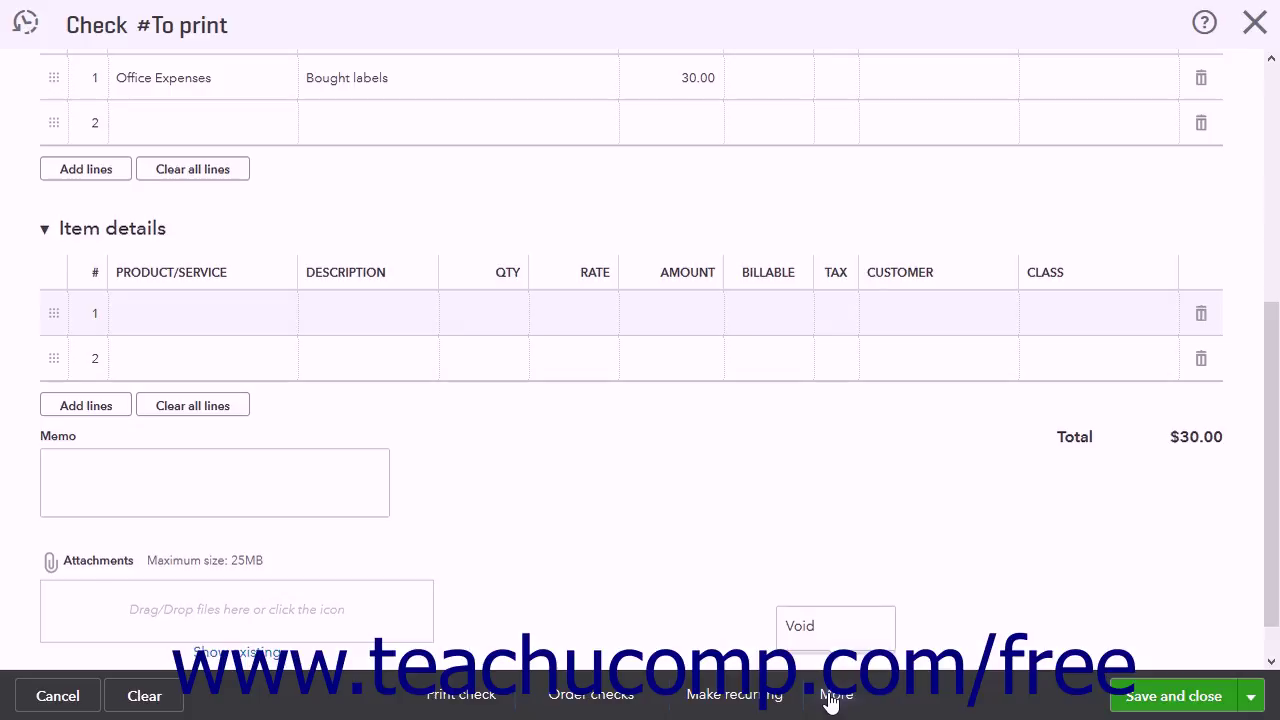
left_click(1251, 697)
left_click(1253, 697)
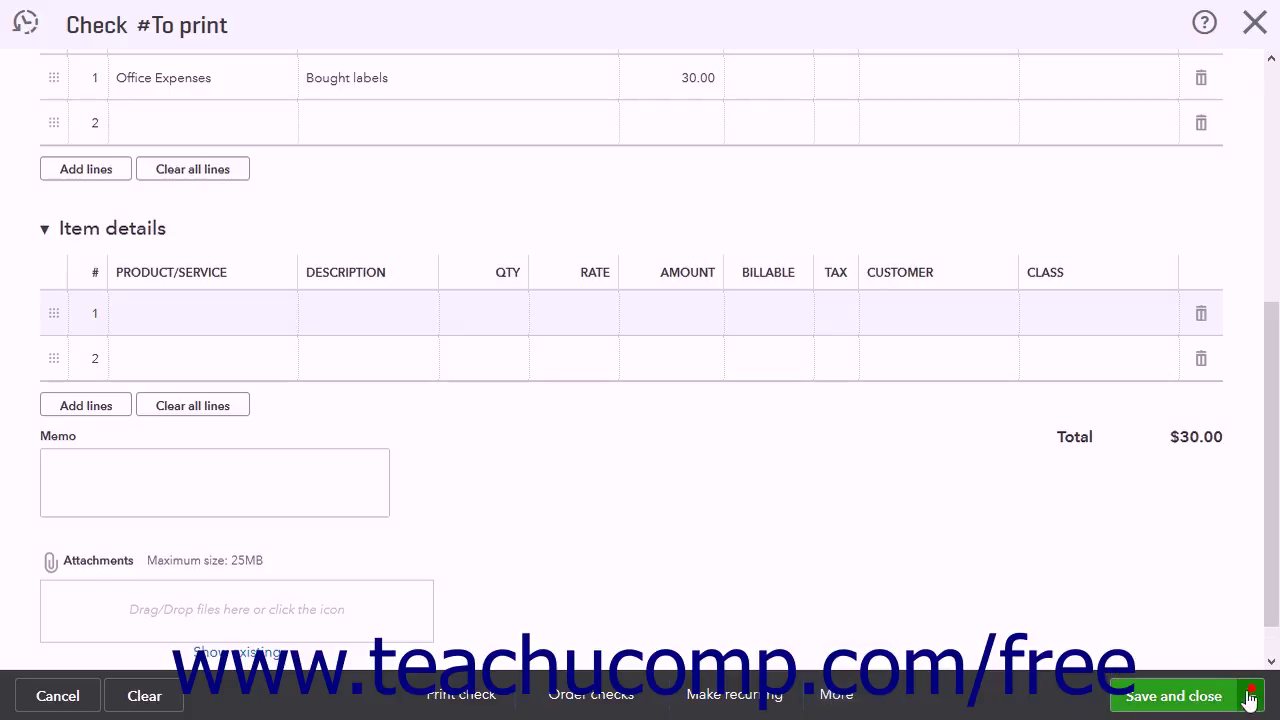
left_click(1187, 700)
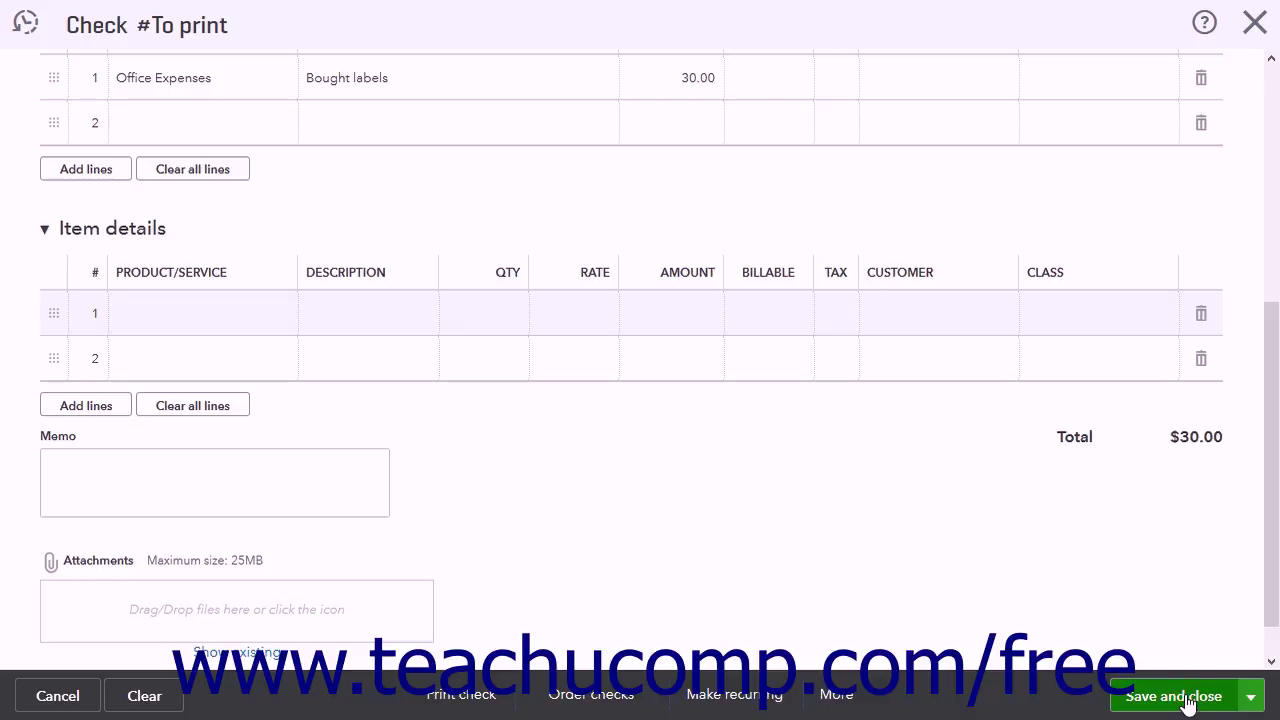